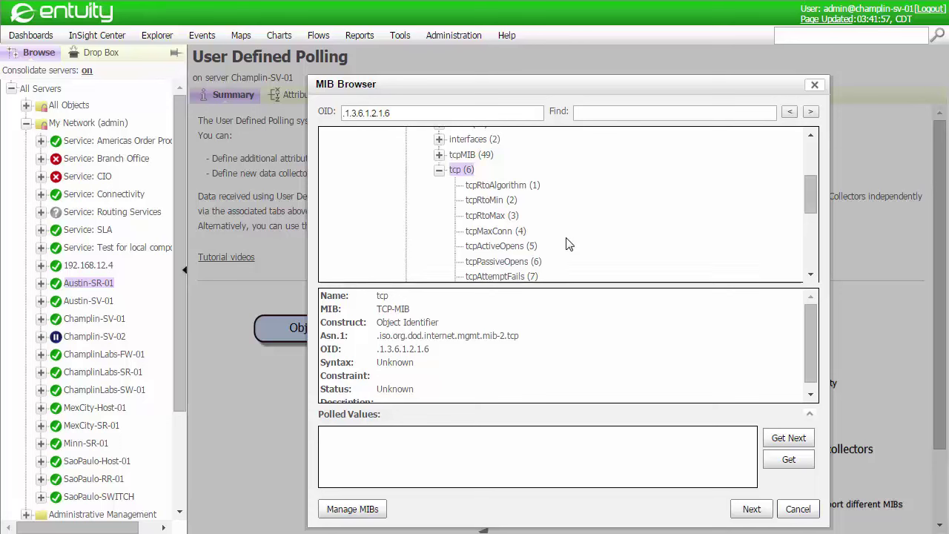
# Poll the tcpCurrEstab (9) object under tcp in the MIB tree and use it for a new user defined attribute.
pyautogui.scroll(-2, 570, 245)
pyautogui.click(522, 232)
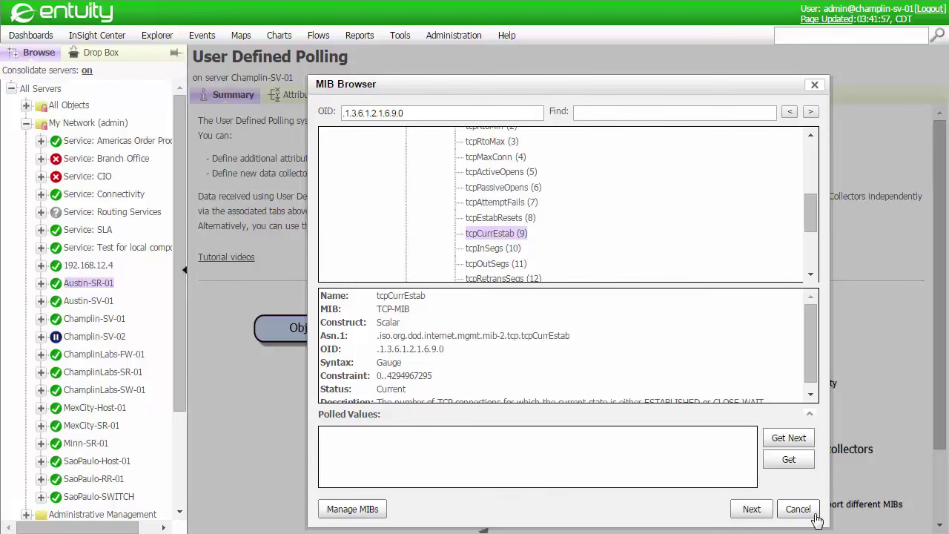
pyautogui.click(789, 460)
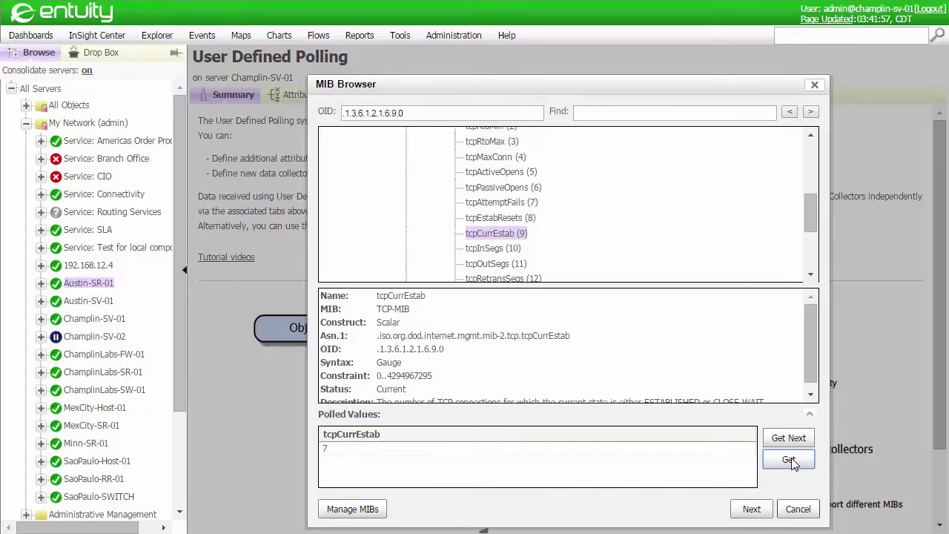
pyautogui.click(752, 510)
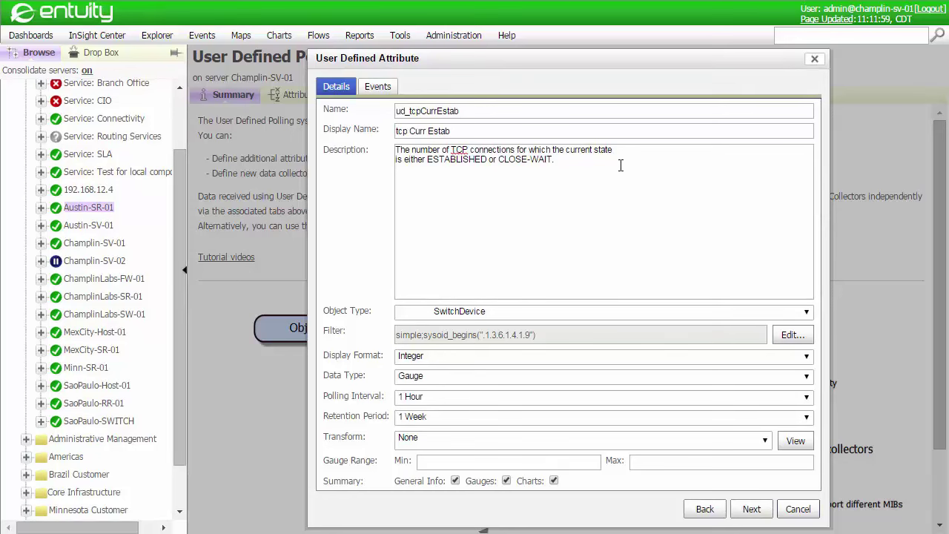
# Set the attribute's display name to "Current TCP Connections" and its object type to DeviceEx.
pyautogui.moveTo(493, 131); pyautogui.dragTo(344, 115)
pyautogui.write('Current TCP Connections')
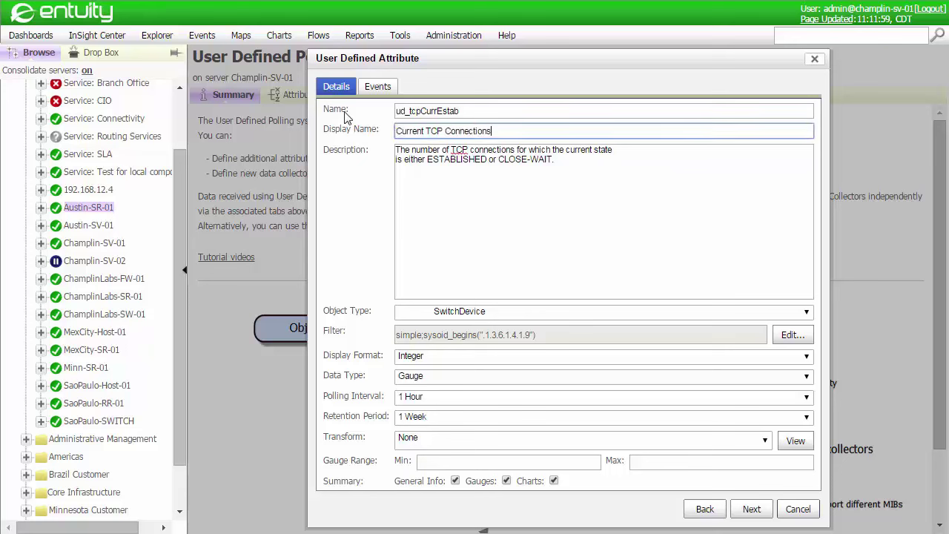
pyautogui.click(454, 316)
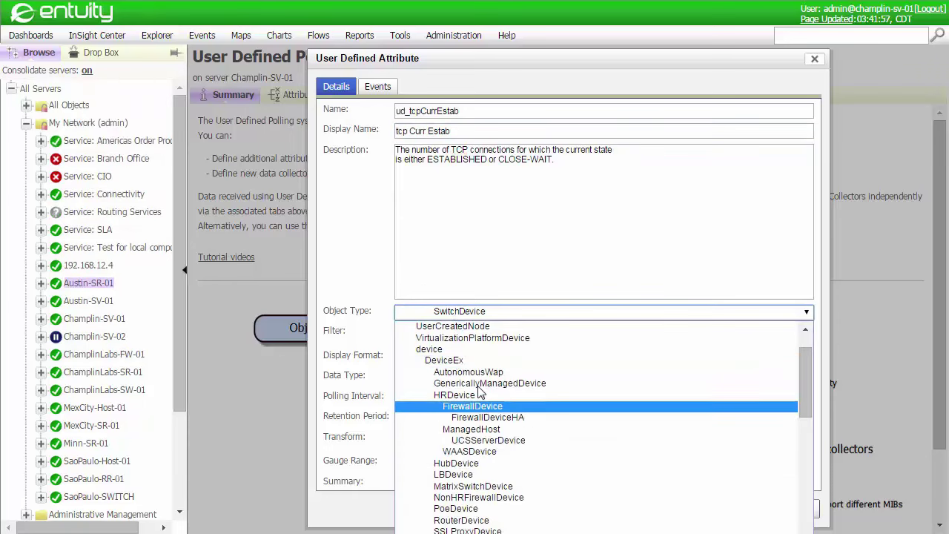
pyautogui.click(444, 361)
# Set the attribute's polling interval to 5 Minutes and its retention period to 2 Weeks.
pyautogui.click(453, 400)
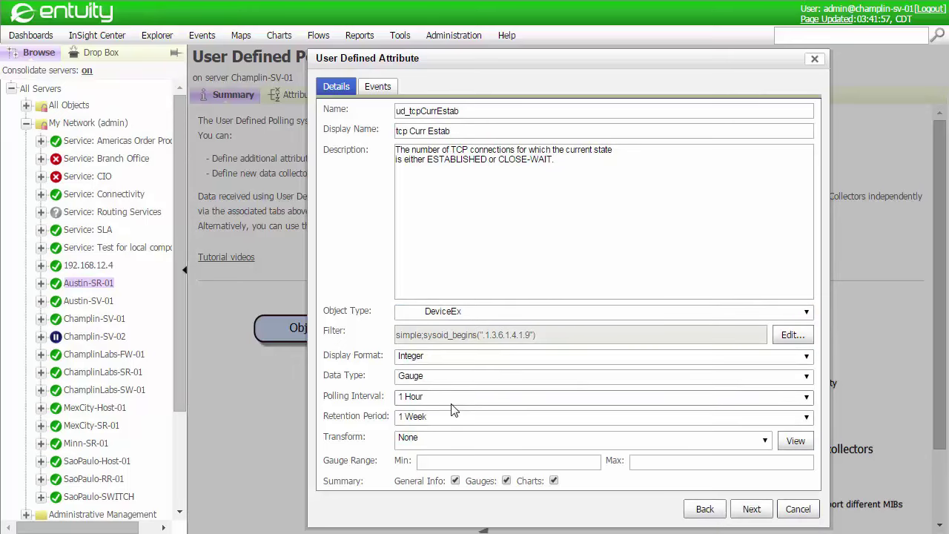
pyautogui.click(453, 413)
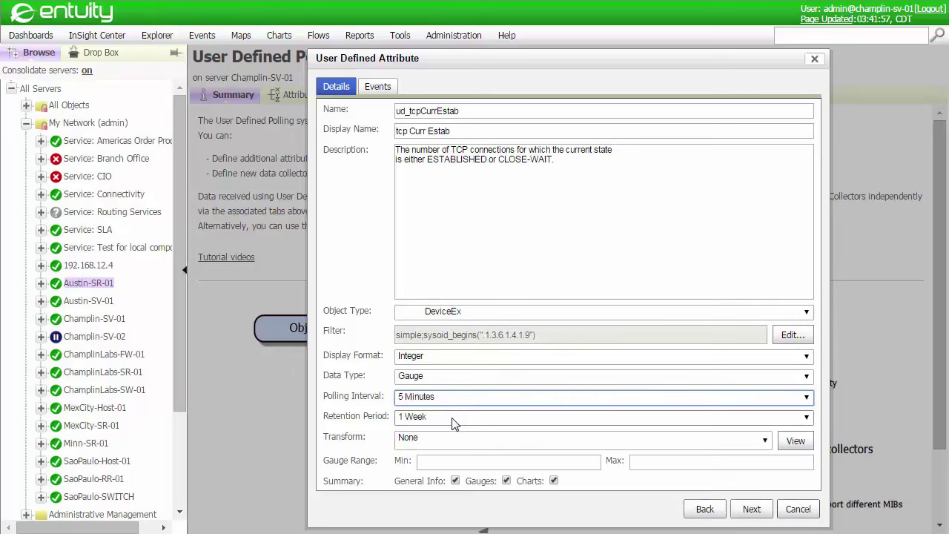
pyautogui.click(454, 418)
pyautogui.click(460, 467)
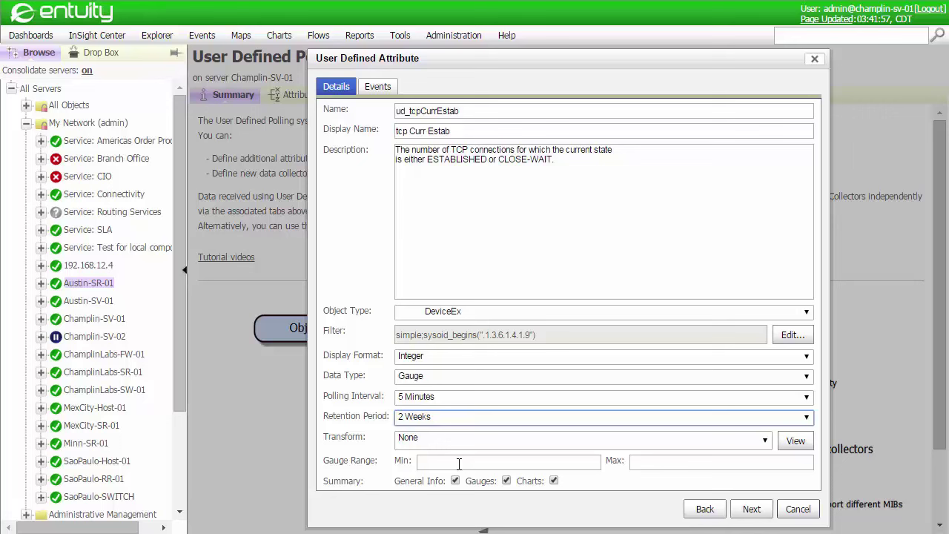
# Exclude the attribute from General Info, give it a gauge range of 0 to 10, and cancel the wizard at the collector page.
pyautogui.click(456, 481)
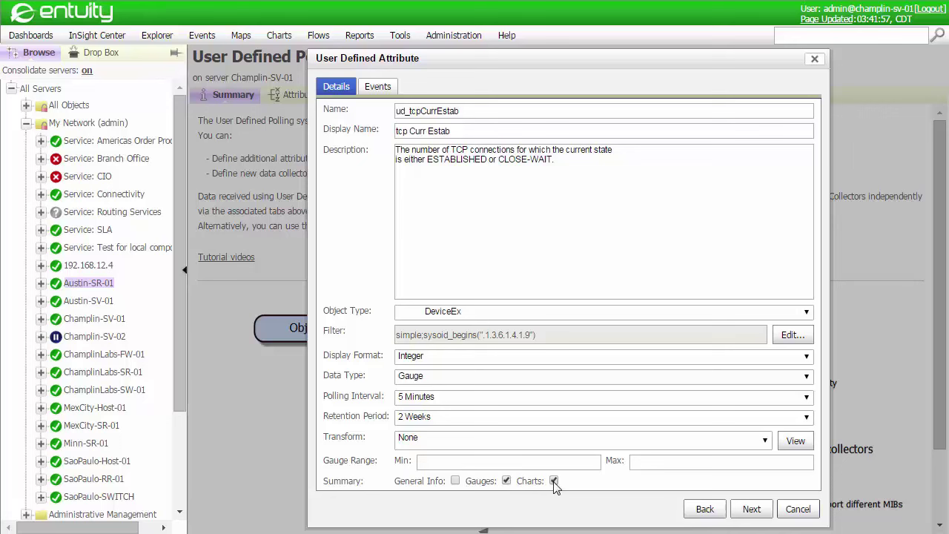
pyautogui.click(517, 462)
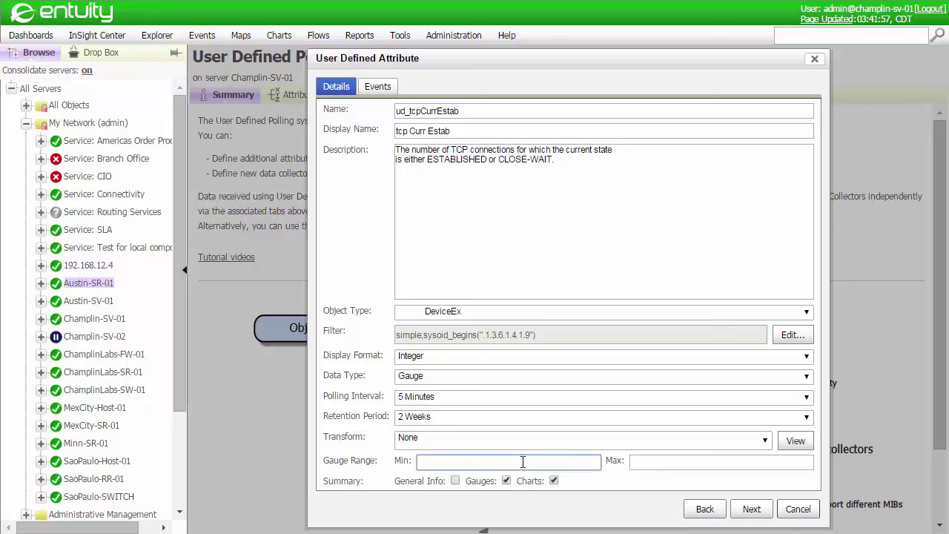
pyautogui.write('0')
pyautogui.click(657, 457)
pyautogui.write('10')
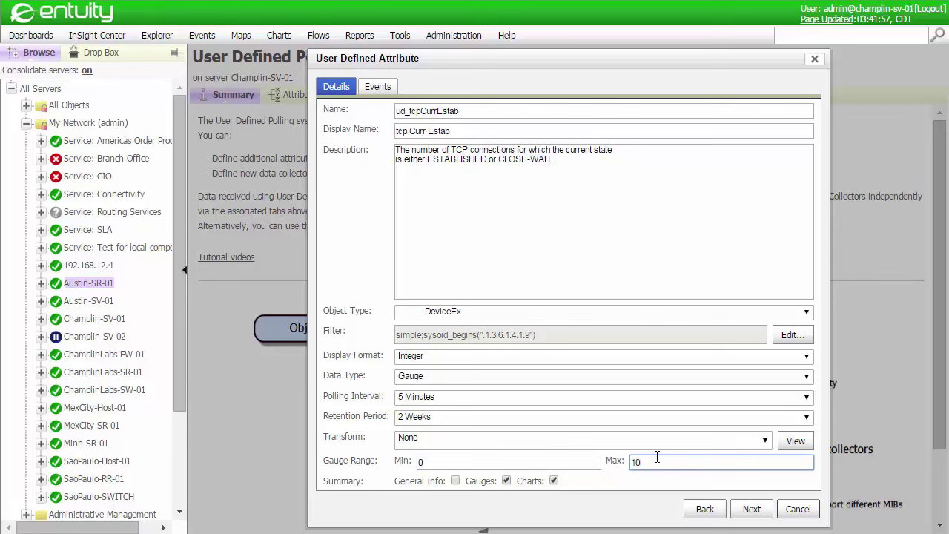
pyautogui.click(753, 512)
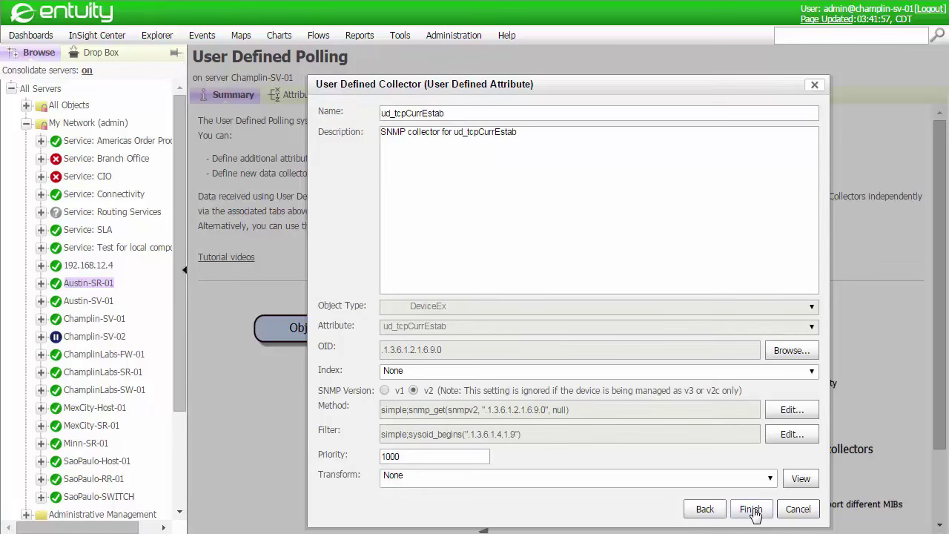
pyautogui.click(797, 509)
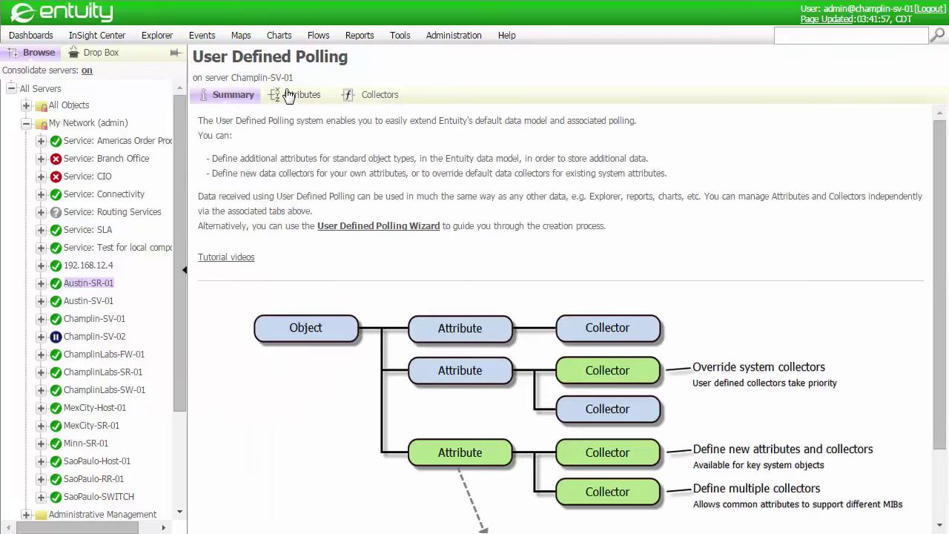
# Review the settings of the existing ud_tcpCurrEstab user defined attribute and close them without changes.
pyautogui.click(296, 95)
pyautogui.click(283, 214)
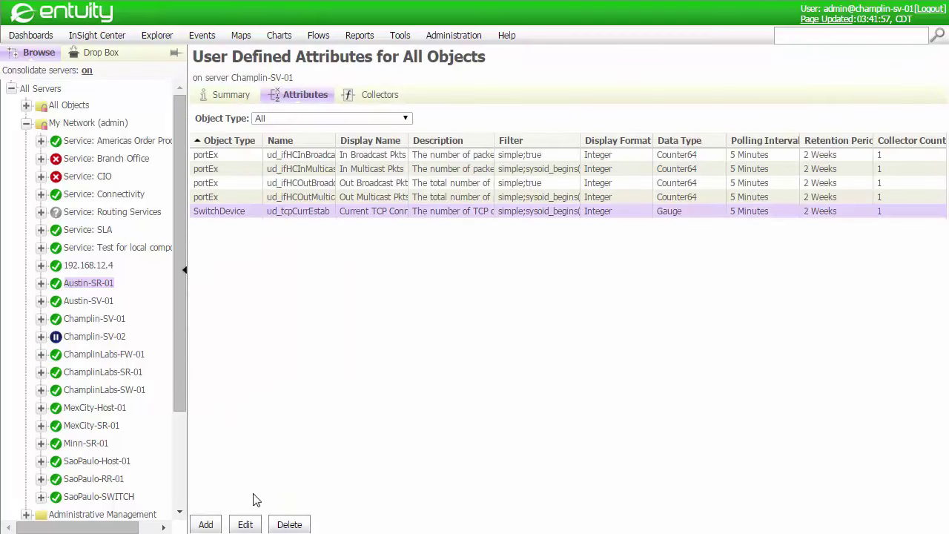
pyautogui.click(245, 524)
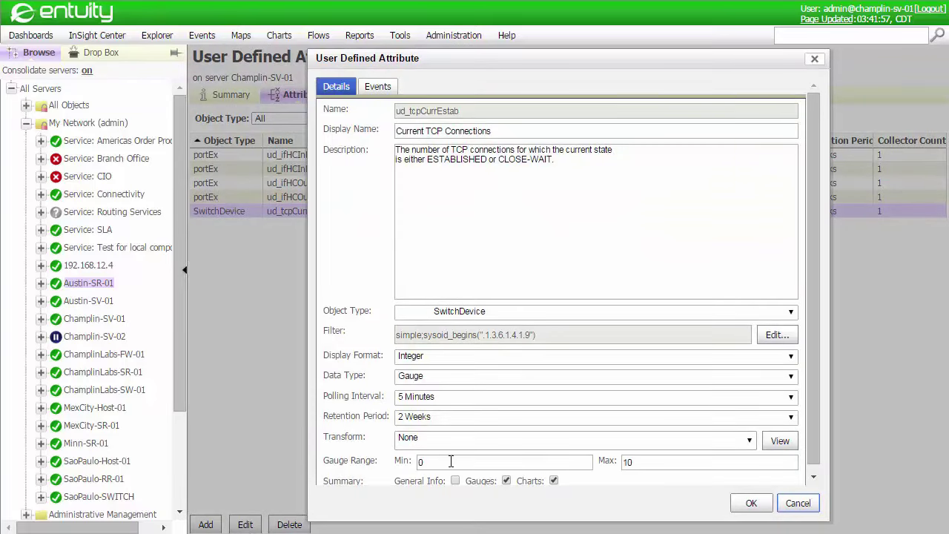
pyautogui.click(795, 503)
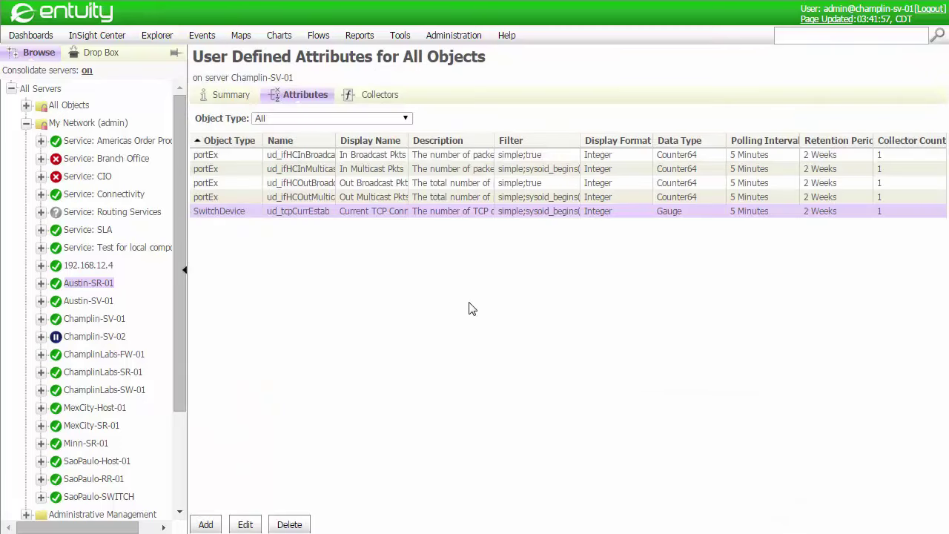
# Review the settings of the ud_tcpCurrEstab user defined collector and close them without changes.
pyautogui.click(379, 96)
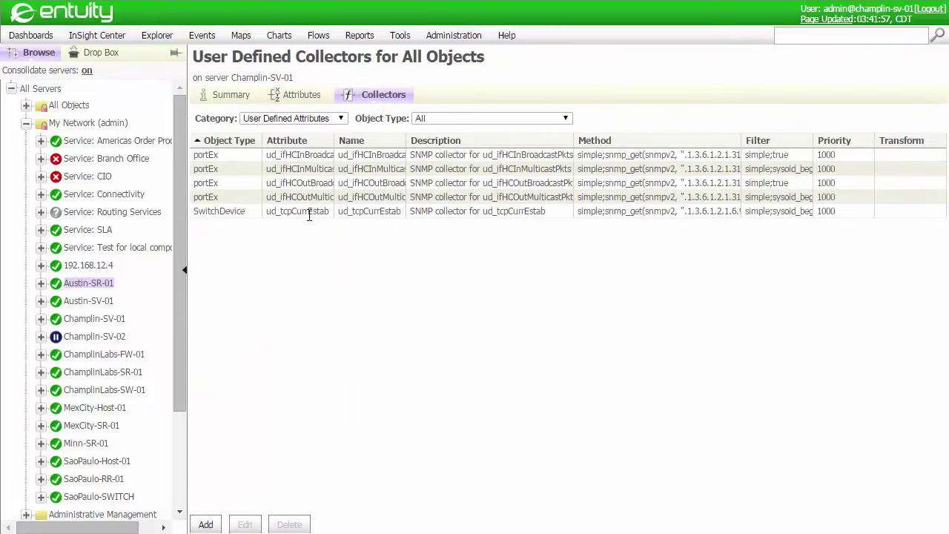
pyautogui.click(310, 213)
pyautogui.click(246, 524)
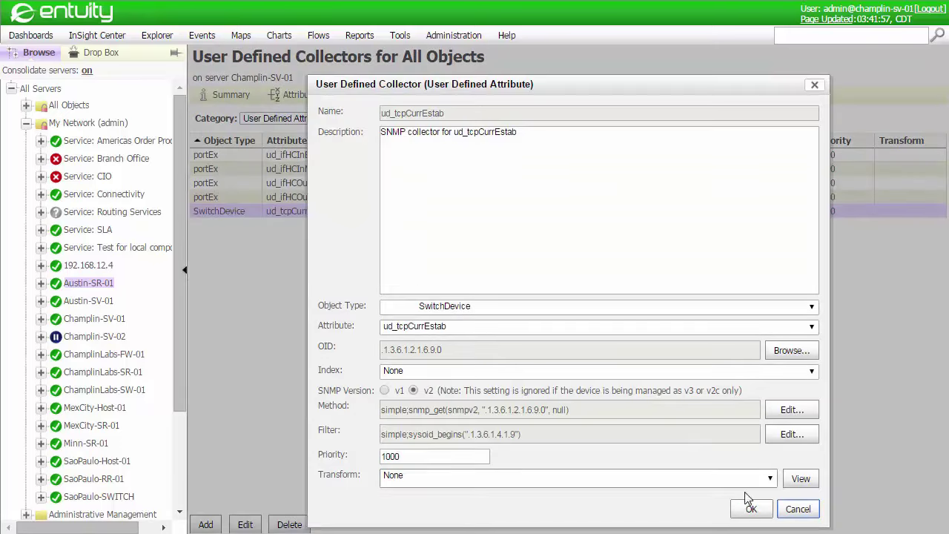
pyautogui.click(789, 510)
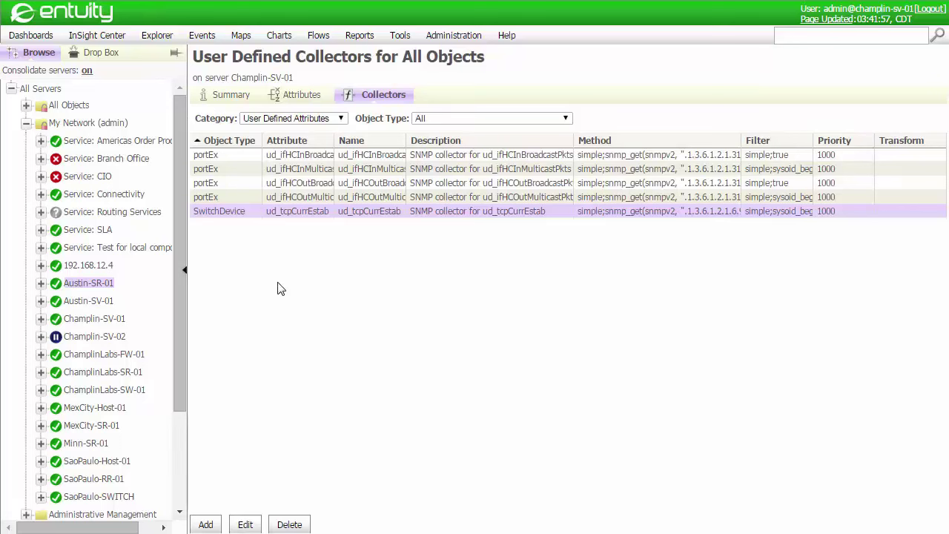
# Review the ud_ifHCInMulticastPkts attribute and its collector, checking the index options and keeping portIndex.ifIndex.
pyautogui.click(156, 36)
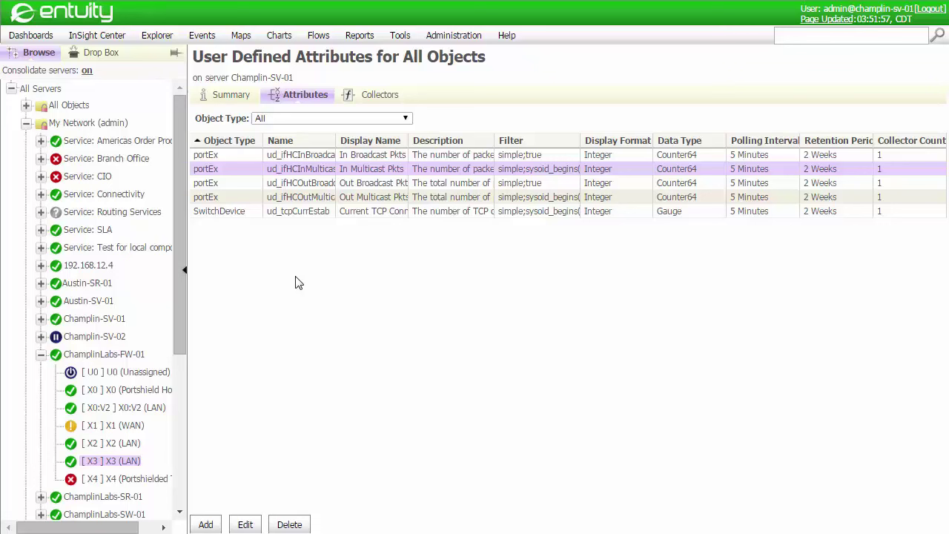
pyautogui.click(249, 525)
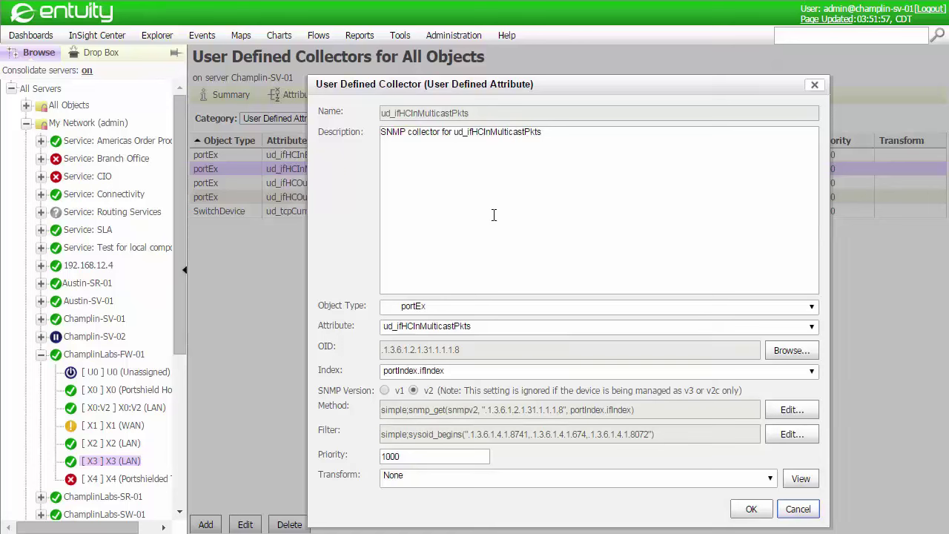
pyautogui.click(468, 374)
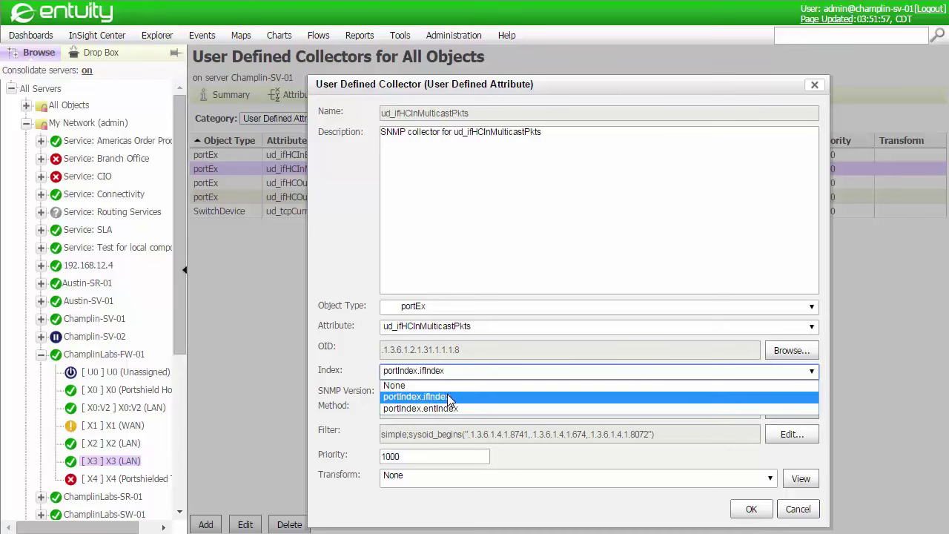
pyautogui.click(447, 397)
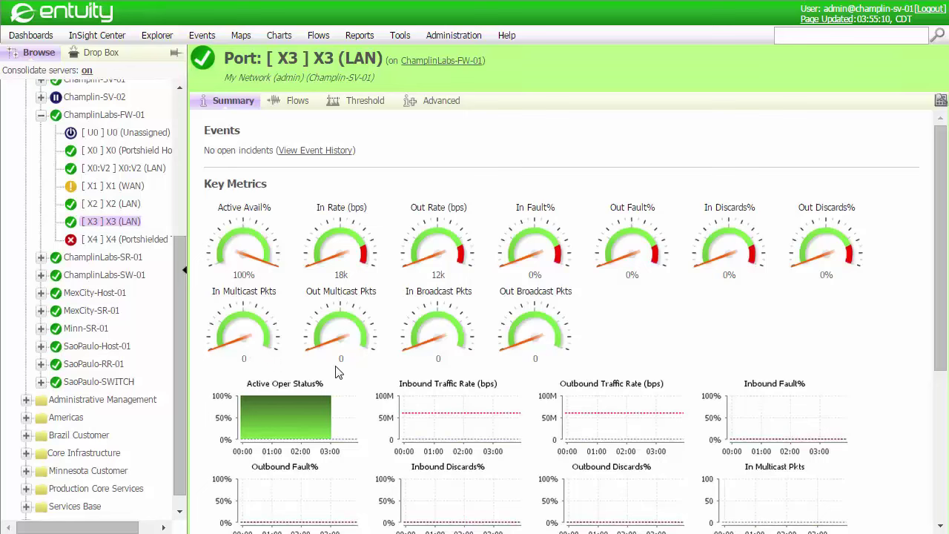
# Open the In Multicast Pkts history chart for port X3 (LAN) on ChamplinLabs-FW-01.
pyautogui.click(268, 335)
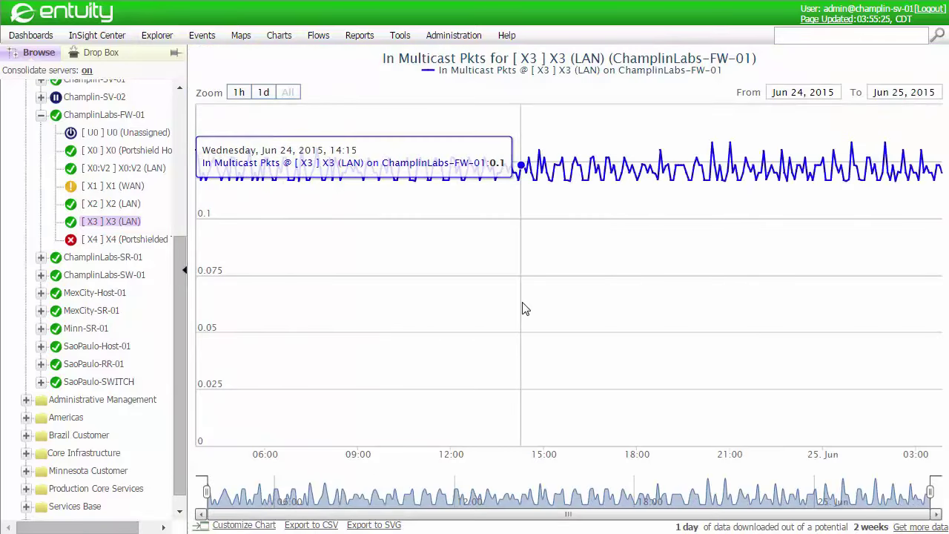